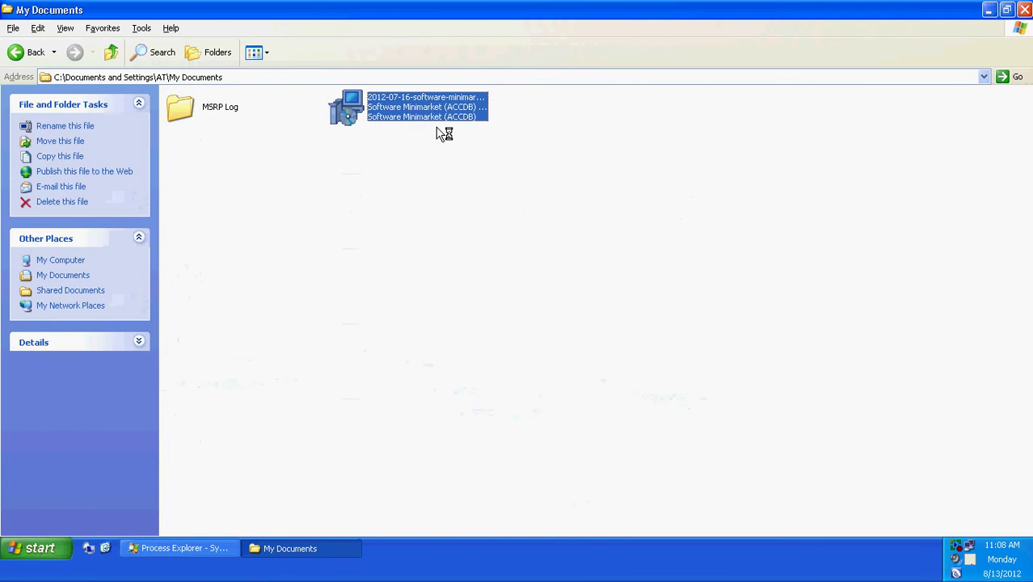
Install Software Minimarket (ACCDB) with a desktop icon, launch it from the finished setup, and close the My Documents window.
{"action": "left_click", "coordinate": [612, 404]}
{"action": "left_click", "coordinate": [612, 405]}
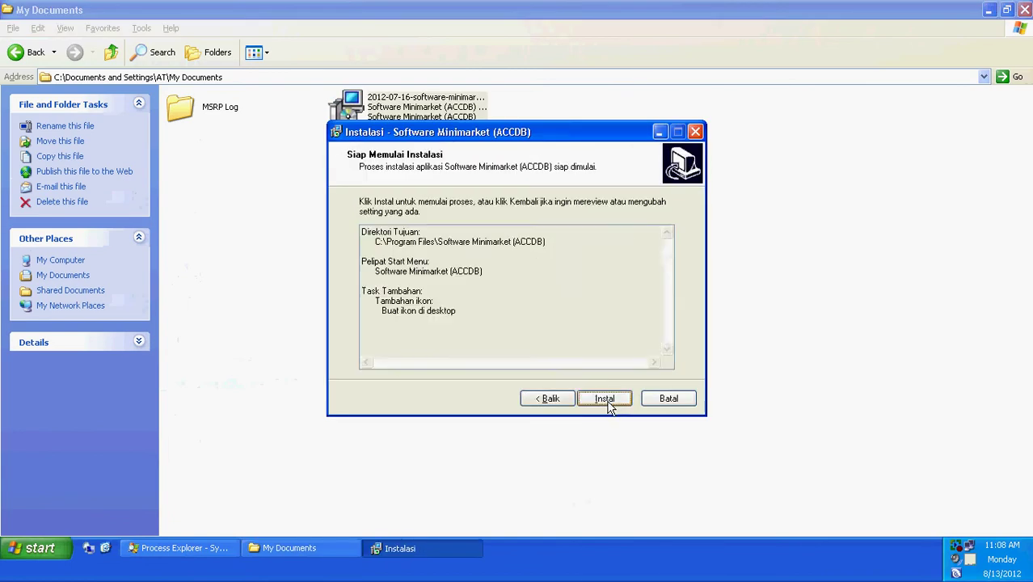
{"action": "left_click", "coordinate": [610, 405]}
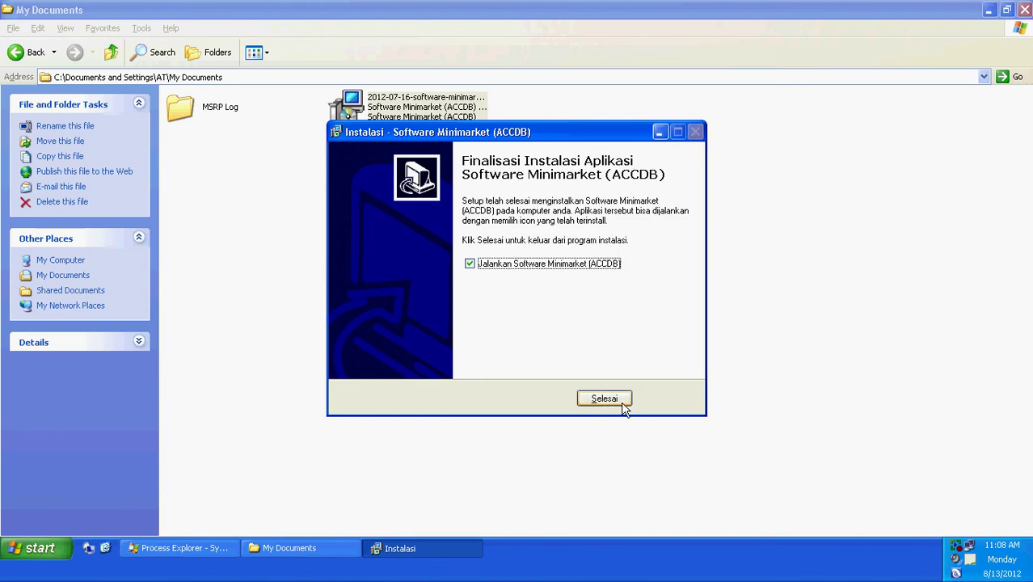
{"action": "left_click", "coordinate": [606, 399]}
{"action": "left_click", "coordinate": [1025, 10]}
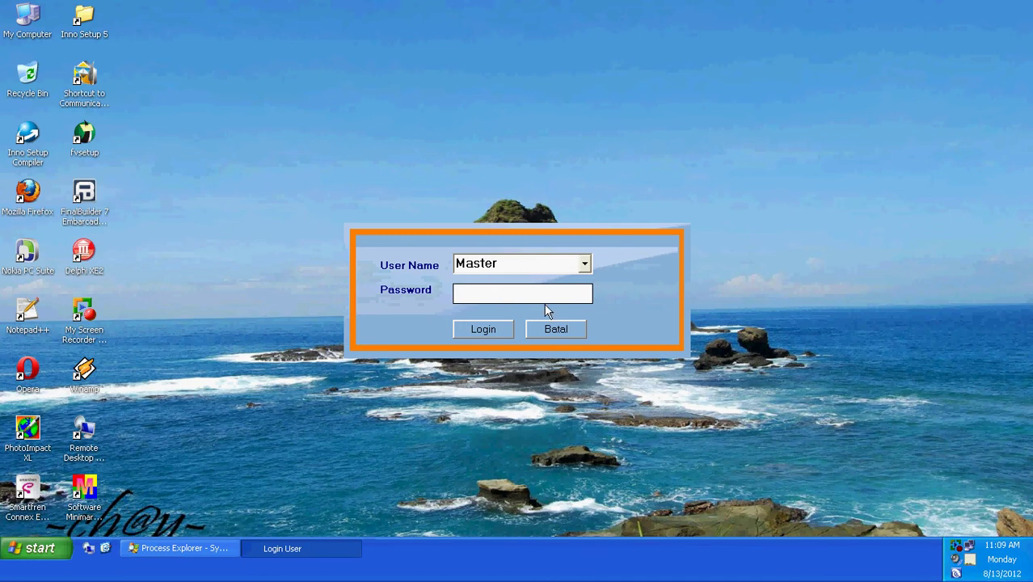
Log in as the Master user with a blank password and dismiss the registration dialog.
{"action": "left_click", "coordinate": [475, 332]}
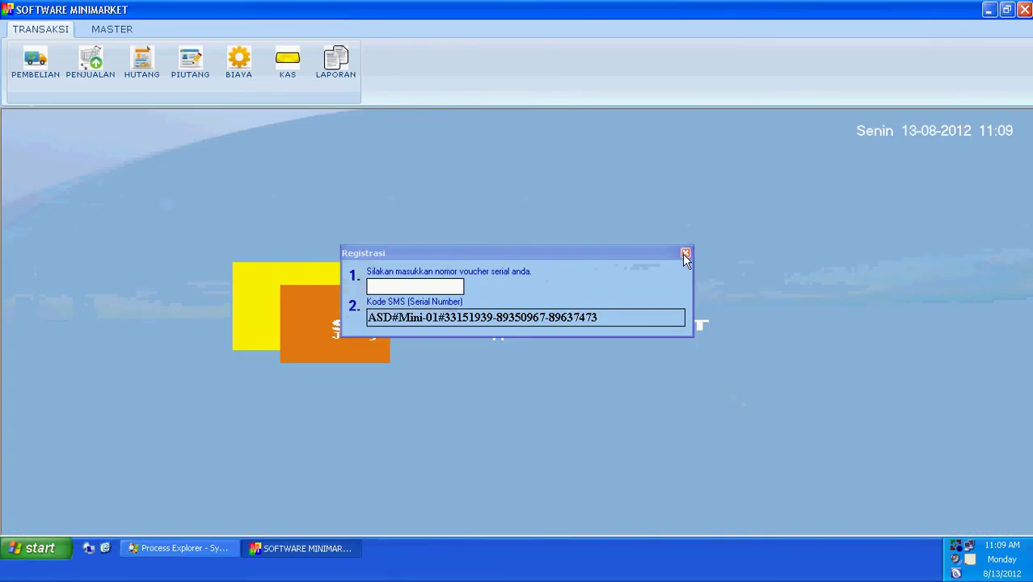
{"action": "left_click", "coordinate": [685, 255]}
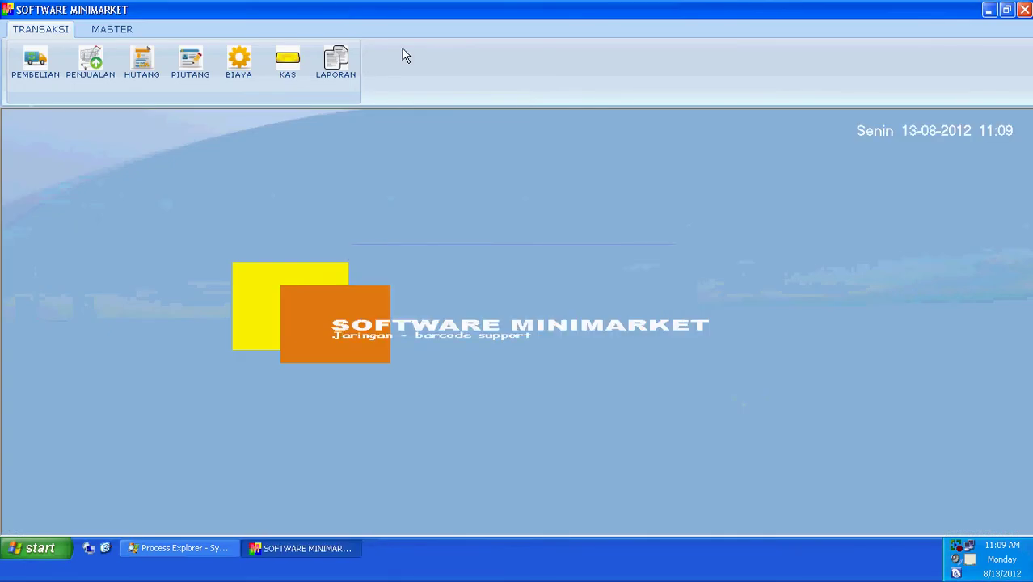
Examine the master data list of items (Barang) and the supplier list (Suplier).
{"action": "left_click", "coordinate": [98, 31]}
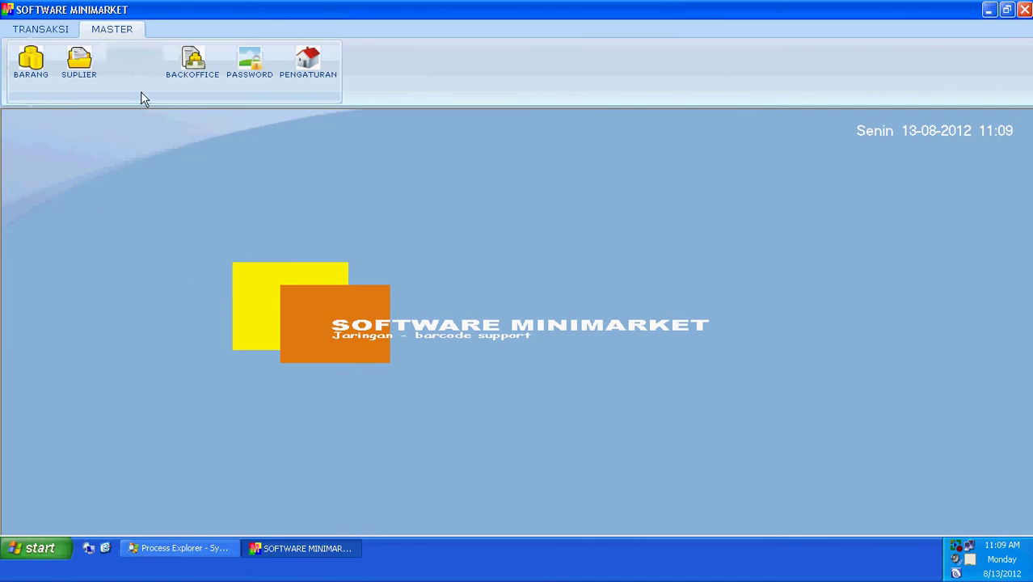
{"action": "left_click", "coordinate": [31, 66]}
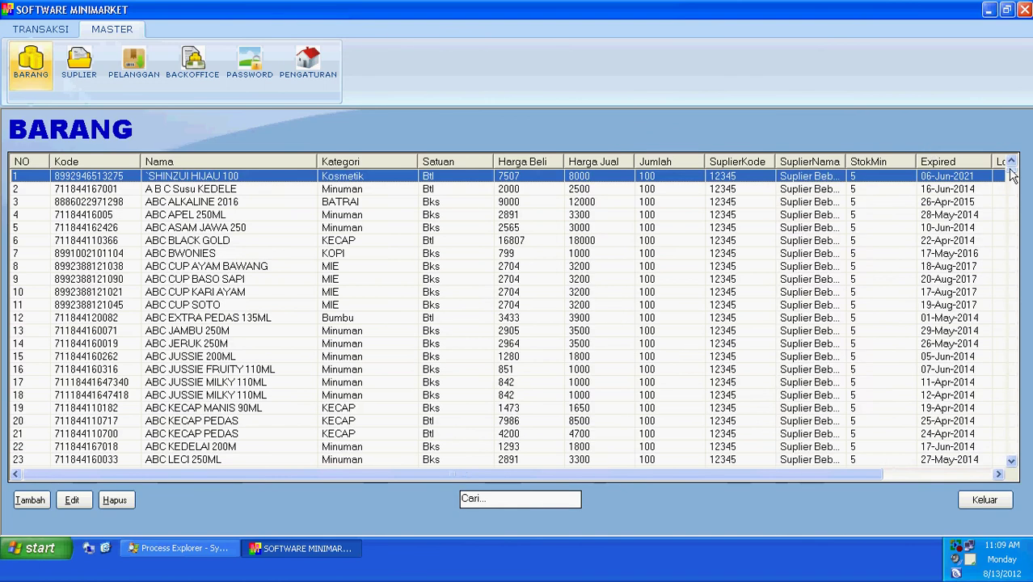
{"action": "left_click_drag", "start_coordinate": [1011, 176], "coordinate": [1013, 237]}
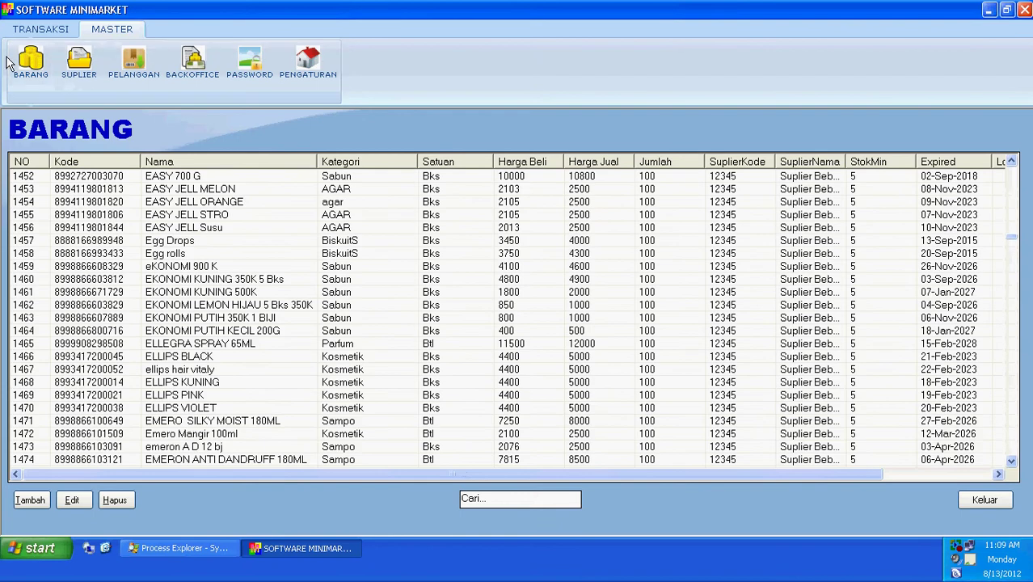
{"action": "left_click", "coordinate": [70, 72]}
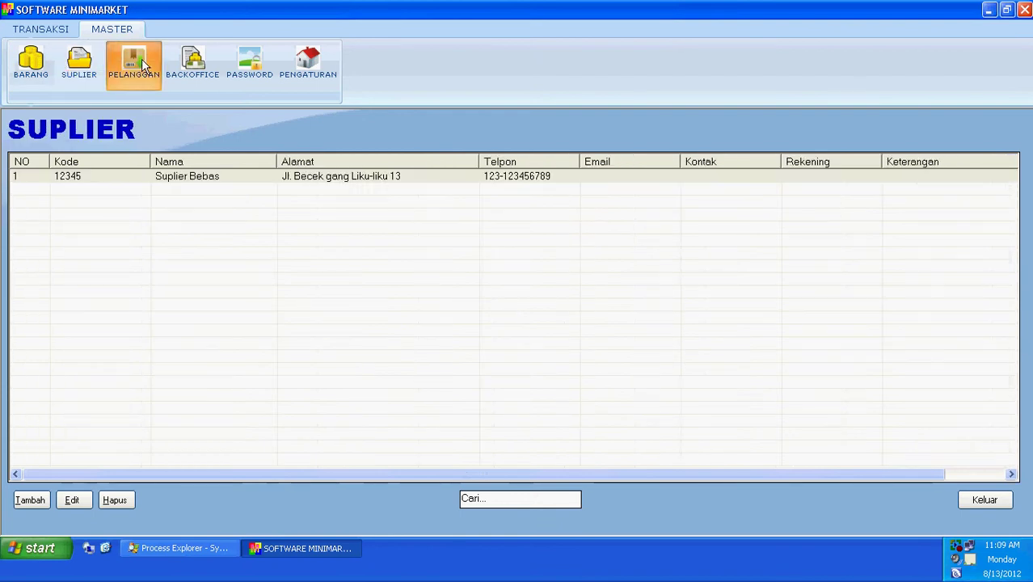
Examine the back office functions, including the form for importing item data from Excel.
{"action": "left_click", "coordinate": [209, 74]}
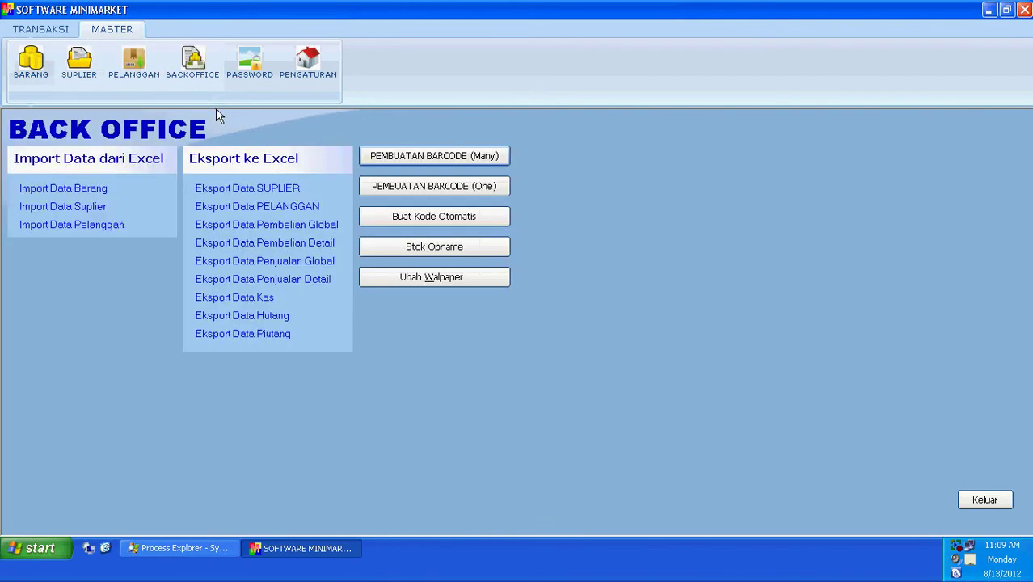
{"action": "left_click", "coordinate": [63, 189]}
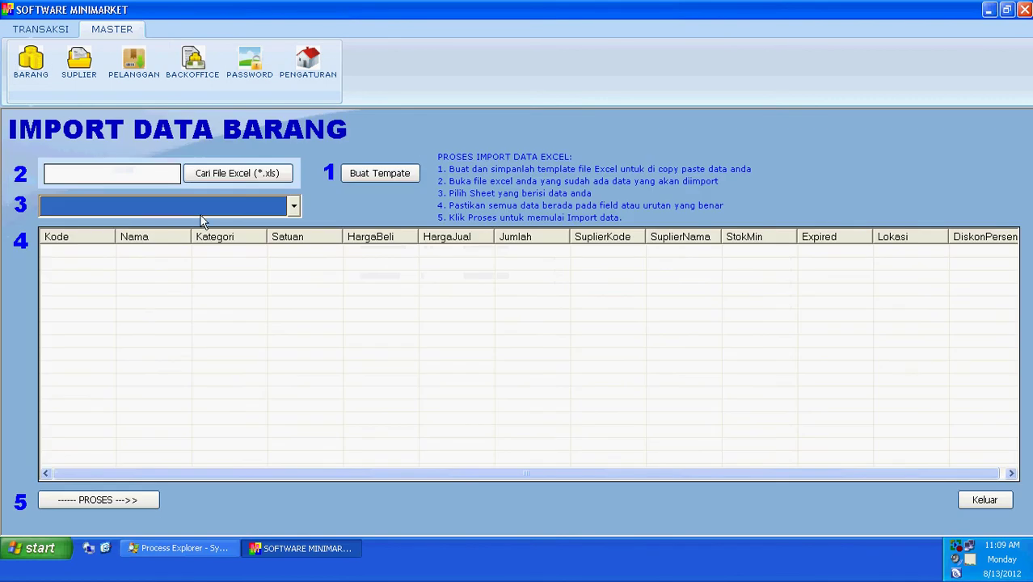
{"action": "left_click", "coordinate": [191, 78]}
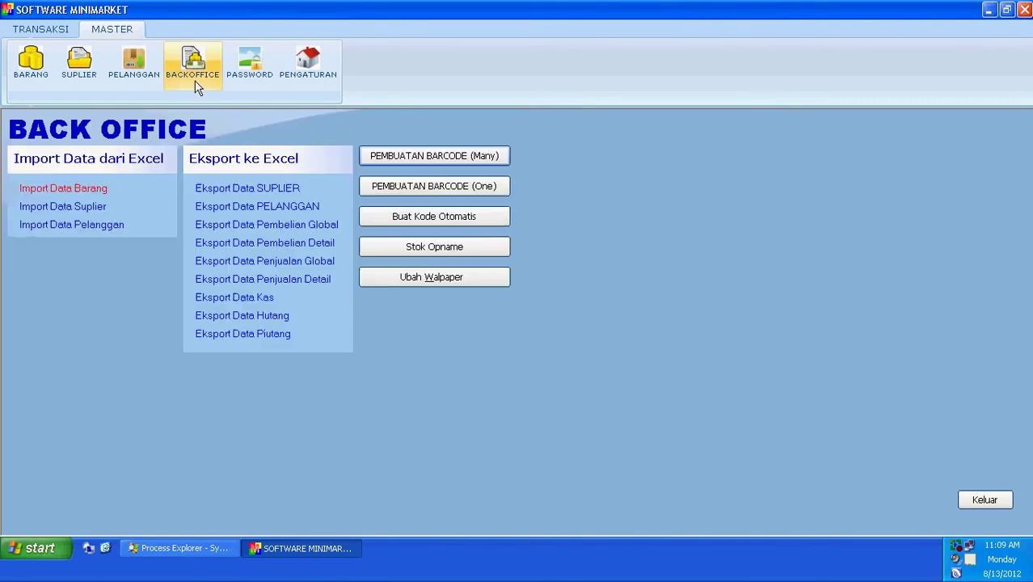
Examine the program settings (Pengaturan) and the form for adding a new operator, without saving an operator.
{"action": "left_click", "coordinate": [266, 68]}
{"action": "left_click", "coordinate": [306, 69]}
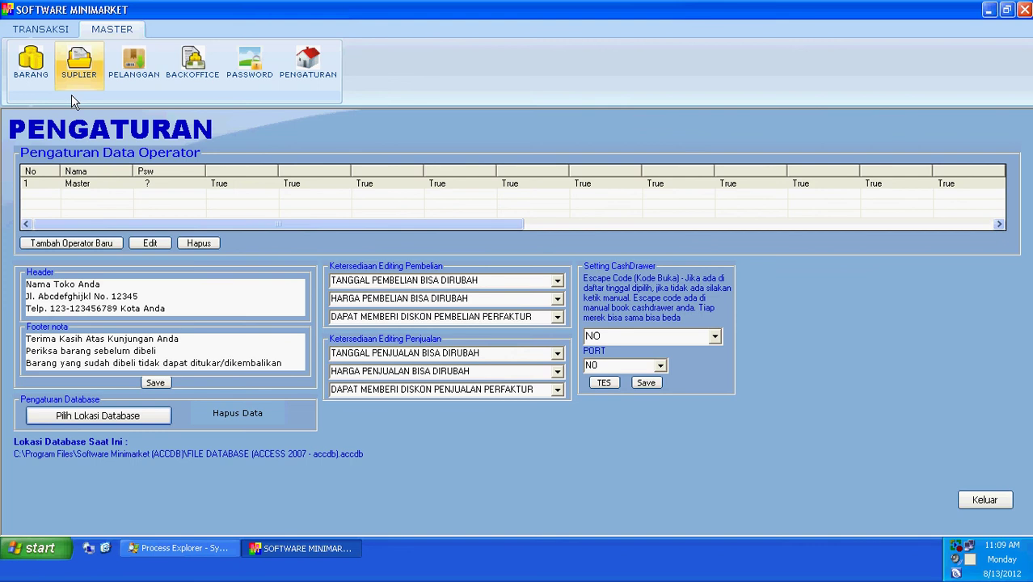
{"action": "left_click", "coordinate": [87, 246]}
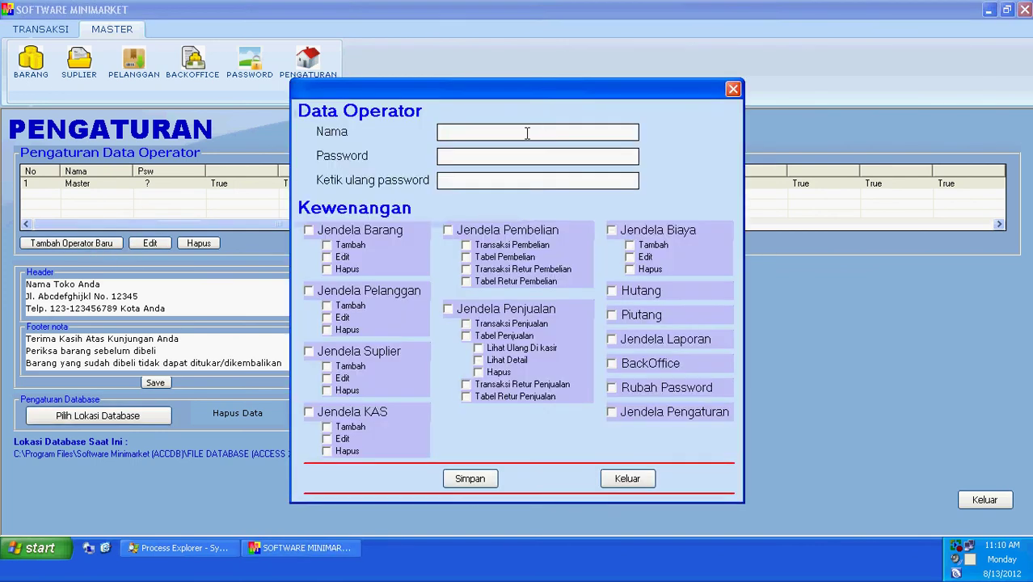
{"action": "left_click", "coordinate": [625, 478]}
Open the cashier form (Kasir) for a new cash sales transaction.
{"action": "left_click", "coordinate": [49, 29]}
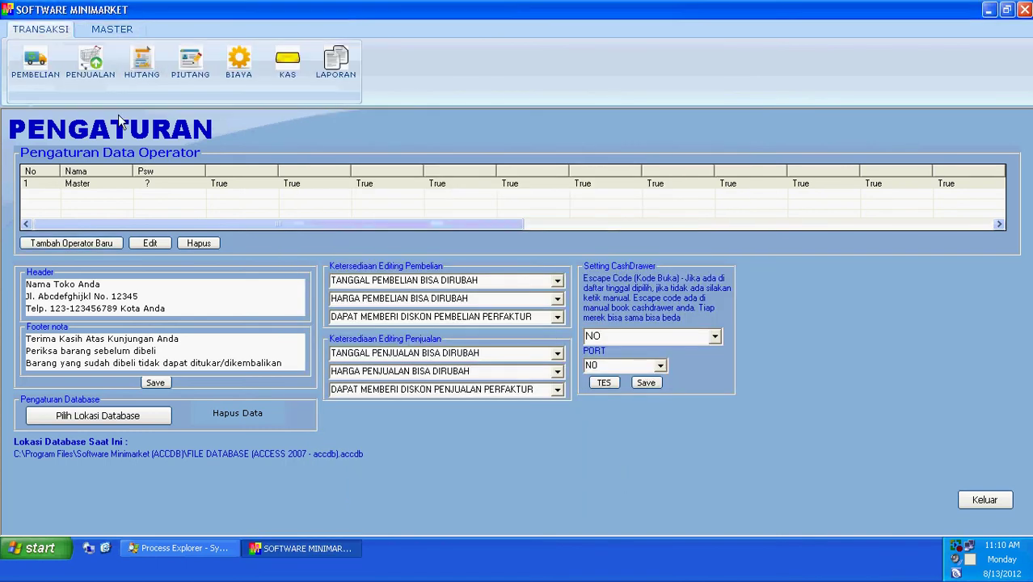
{"action": "left_click", "coordinate": [96, 65]}
{"action": "left_click", "coordinate": [300, 199]}
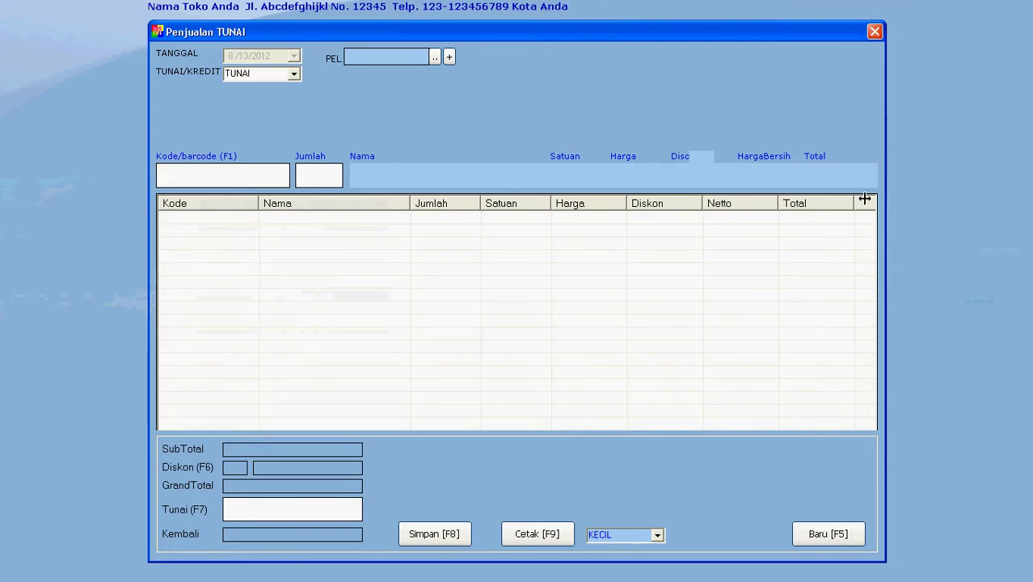
Add a customer to the sale with an automatic code, entering the customer's name, address and phone number, and save the record.
{"action": "left_click", "coordinate": [435, 57]}
{"action": "left_click", "coordinate": [724, 159]}
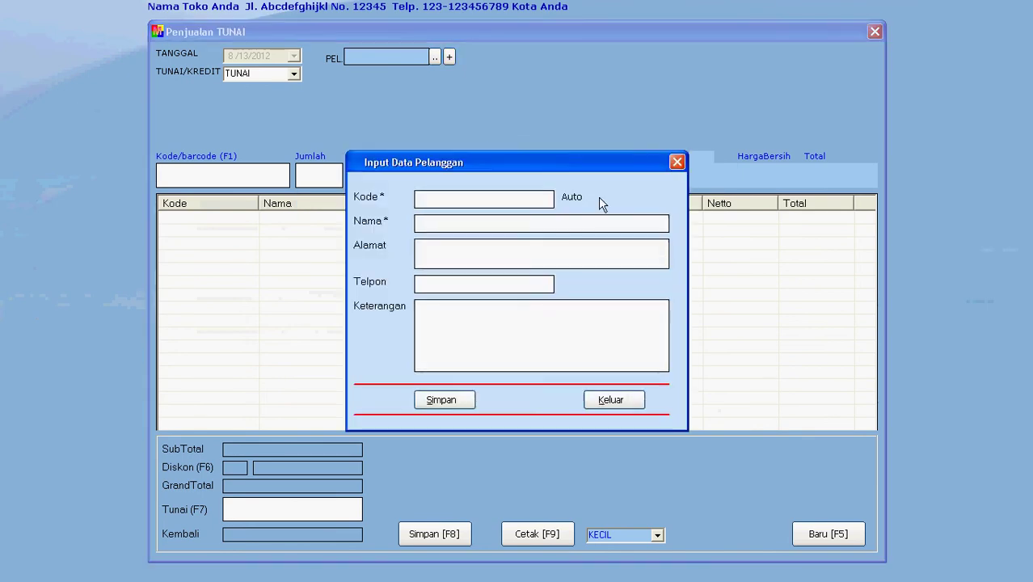
{"action": "left_click", "coordinate": [589, 197]}
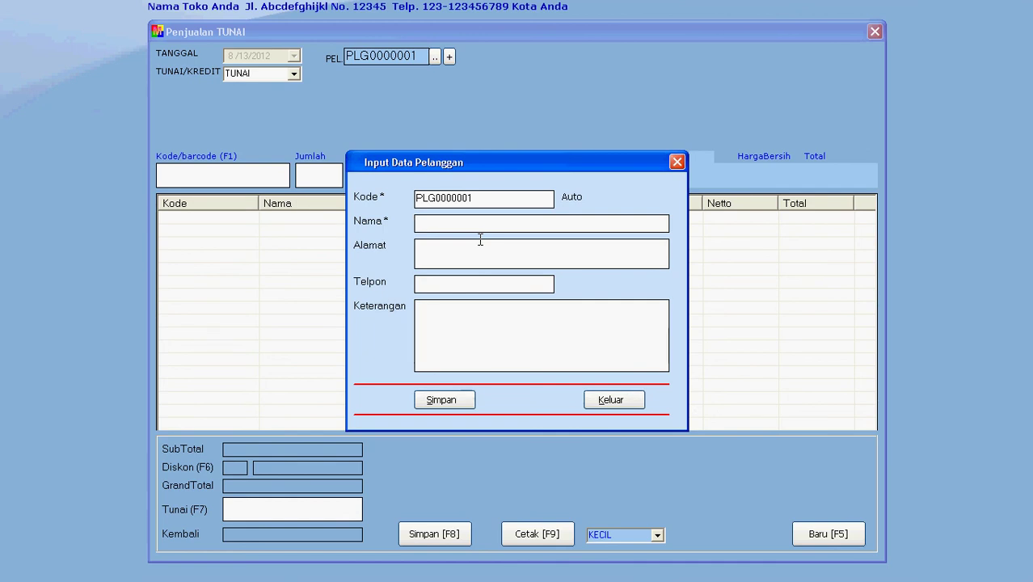
{"action": "type", "text": "Nikita"}
{"action": "left_click", "coordinate": [481, 240]}
{"action": "type", "text": "Jakarta"}
{"action": "left_click", "coordinate": [478, 277]}
{"action": "type", "text": "0856"}
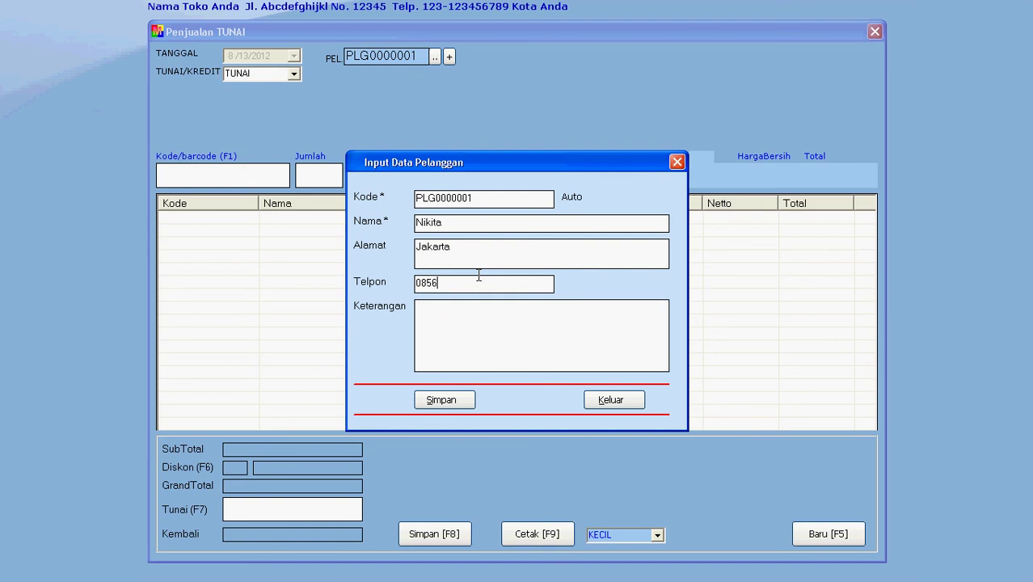
{"action": "type", "text": "0000000"}
{"action": "left_click", "coordinate": [464, 412]}
{"action": "left_click", "coordinate": [522, 321]}
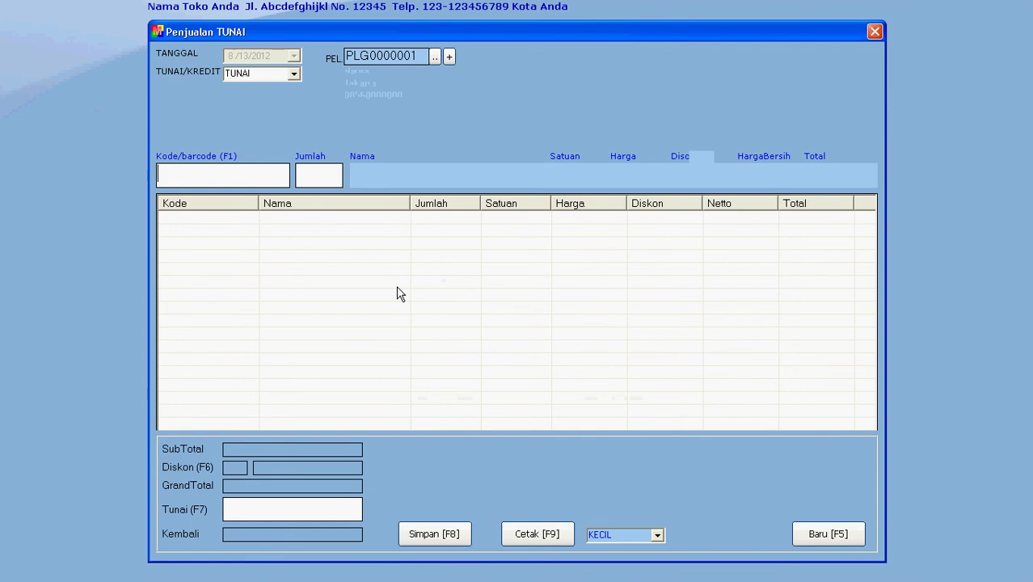
{"action": "type", "text": "8992832601031"}
{"action": "key", "text": "Return"}
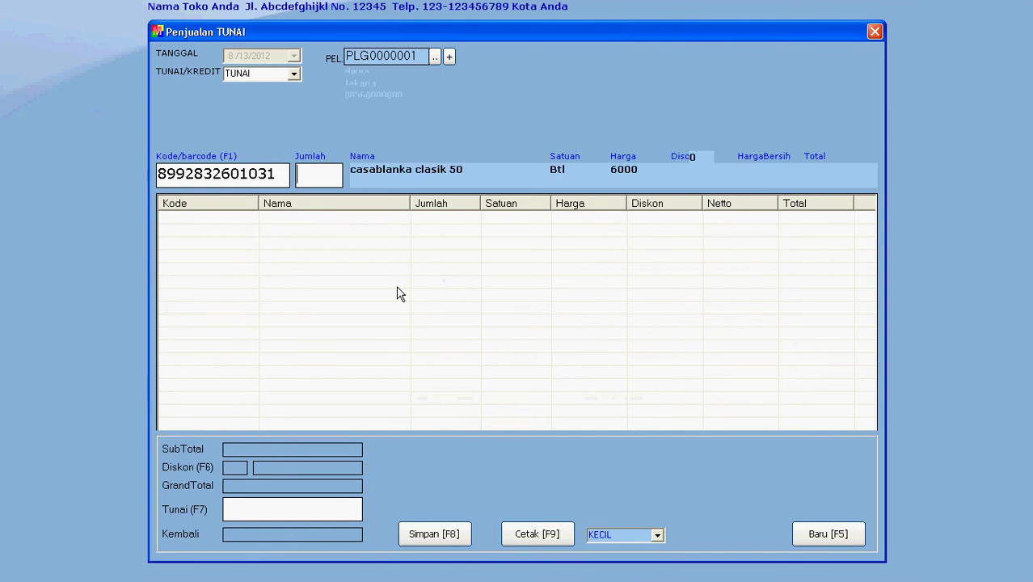
{"action": "type", "text": "2"}
{"action": "key", "text": "Return"}
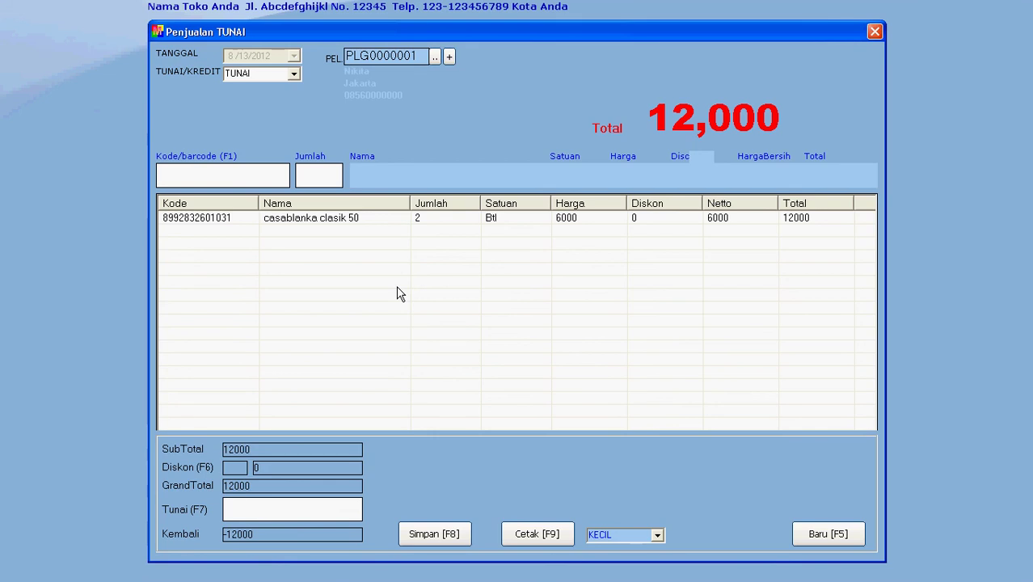
{"action": "type", "text": "8992222091923"}
{"action": "key", "text": "Return"}
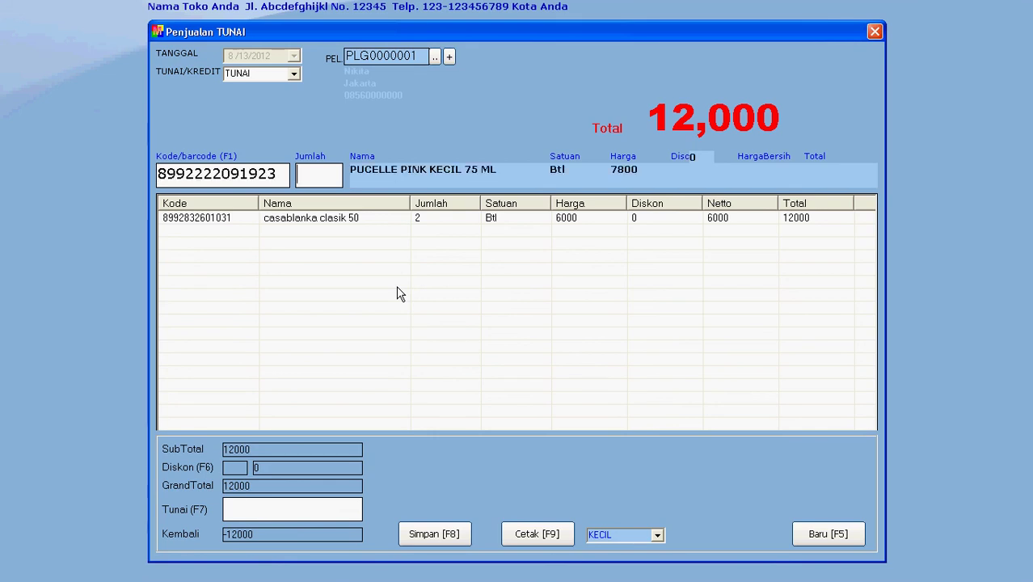
{"action": "type", "text": "4"}
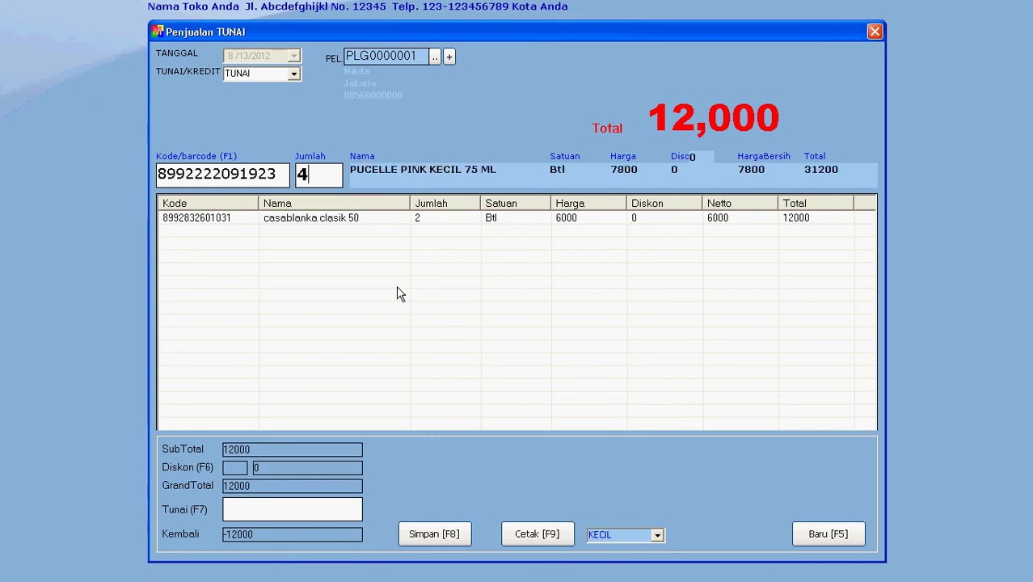
{"action": "key", "text": "Return"}
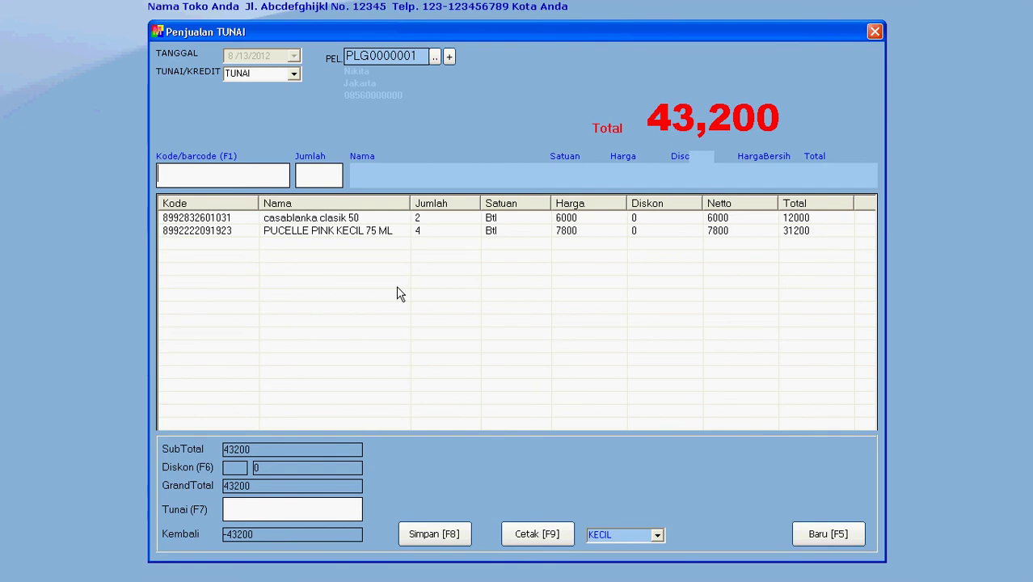
Enter a cash payment of 50000, save the sale, and reset and close the cashier form.
{"action": "key", "text": "F7"}
{"action": "type", "text": "50000"}
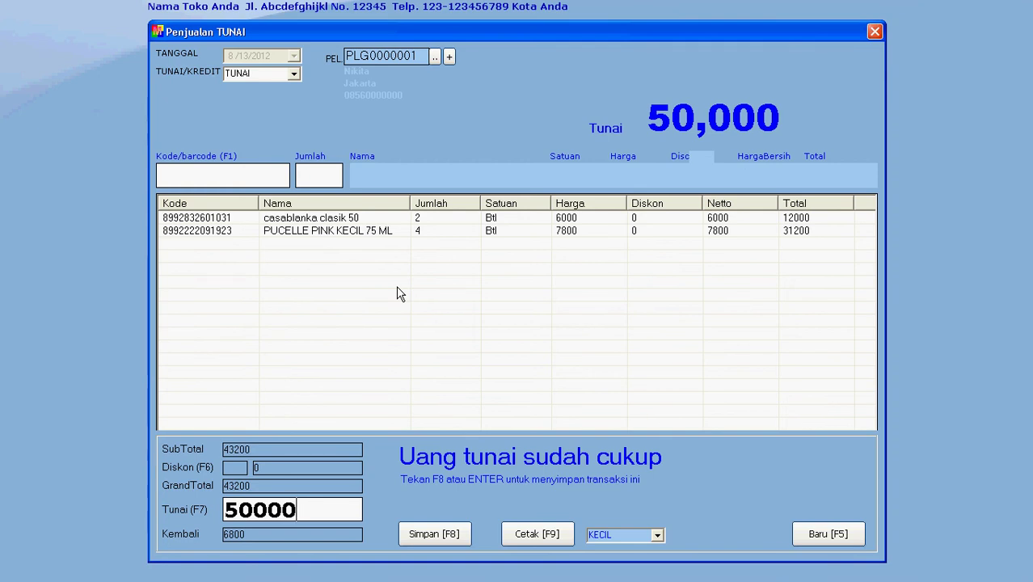
{"action": "key", "text": "Return"}
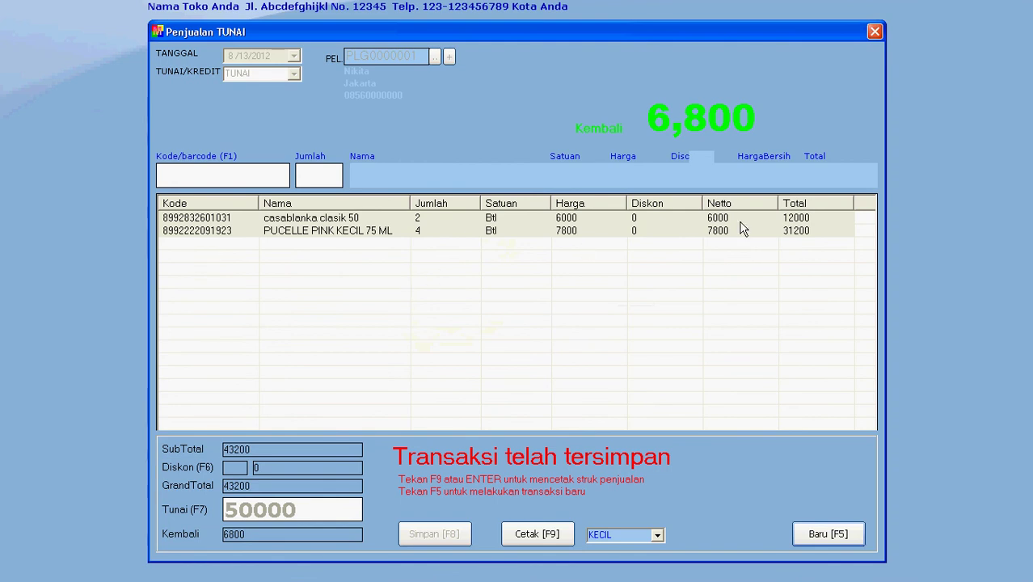
{"action": "key", "text": "F5"}
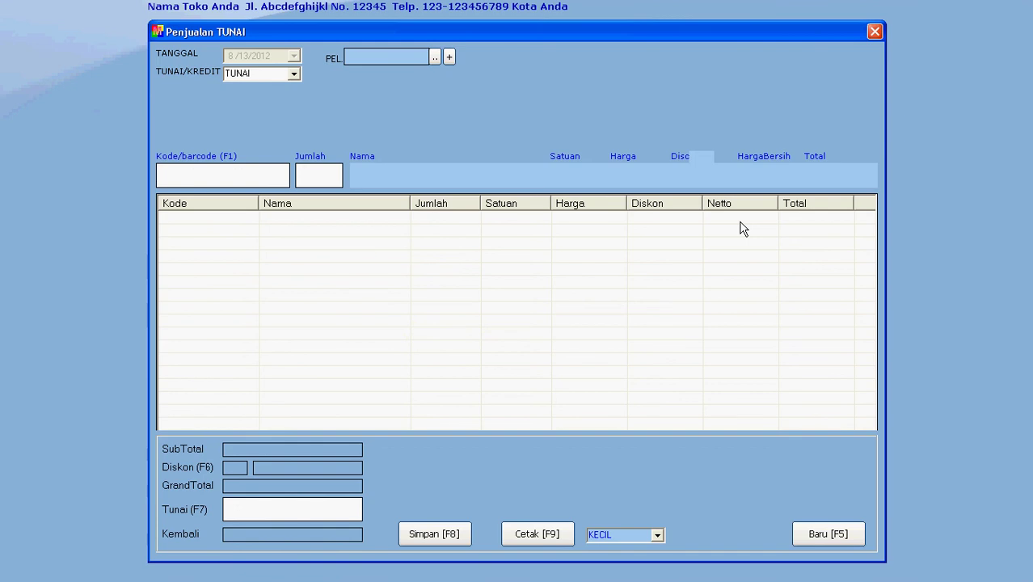
{"action": "left_click", "coordinate": [874, 32]}
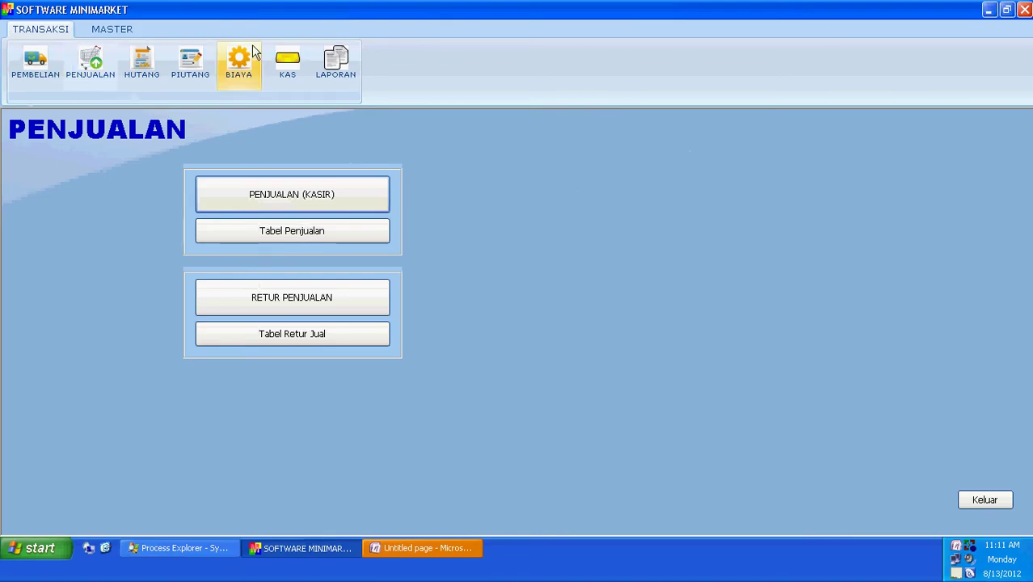
View the cash flow list (Kas) and the receivables list (Piutang).
{"action": "left_click", "coordinate": [292, 68]}
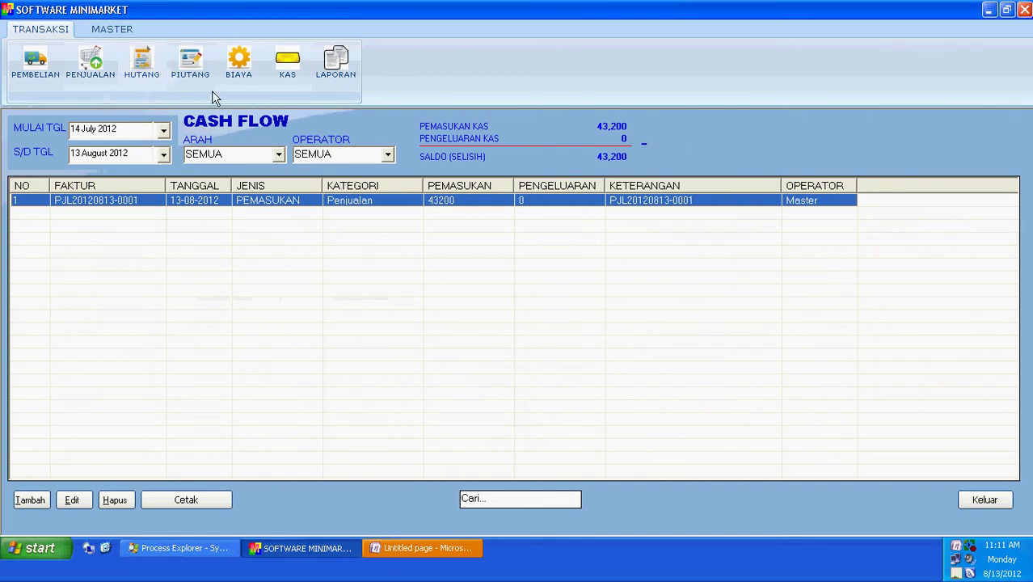
{"action": "left_click", "coordinate": [194, 72]}
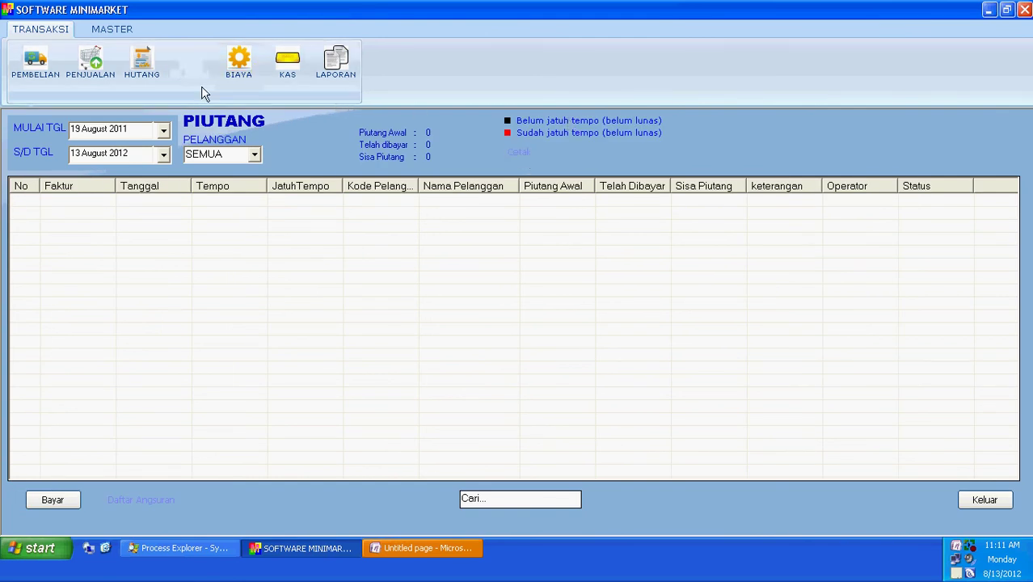
View the sales report (Laporan Penjualan) and the sales profit chart (Grafik Laba Penjualan) for August 2012.
{"action": "left_click", "coordinate": [334, 66]}
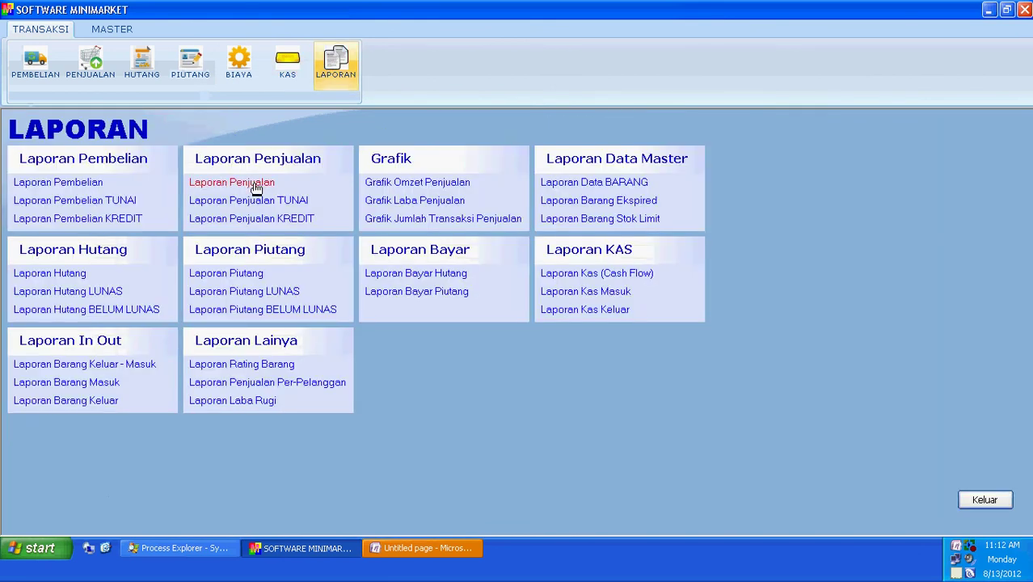
{"action": "left_click", "coordinate": [256, 184]}
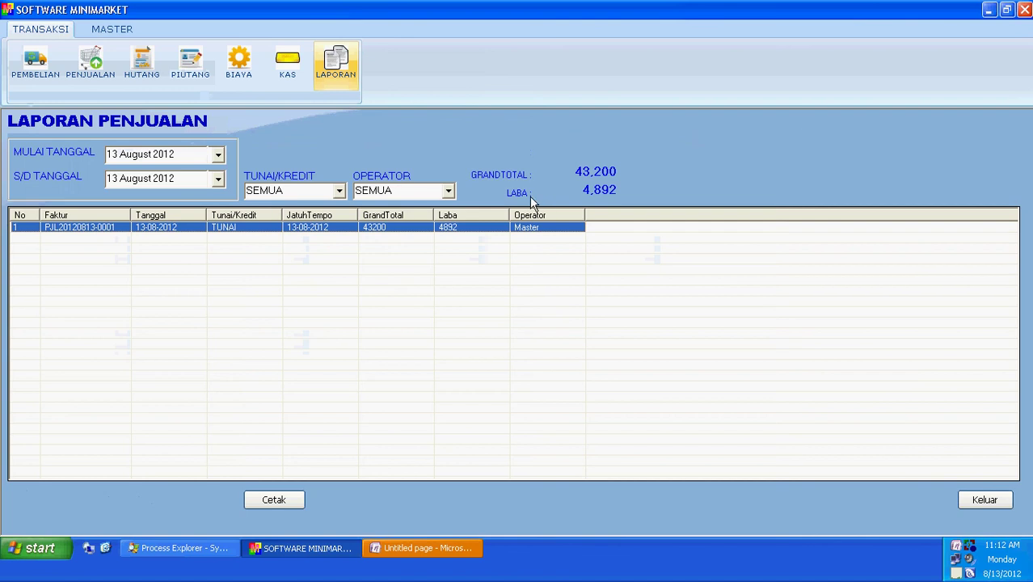
{"action": "key", "text": "Escape"}
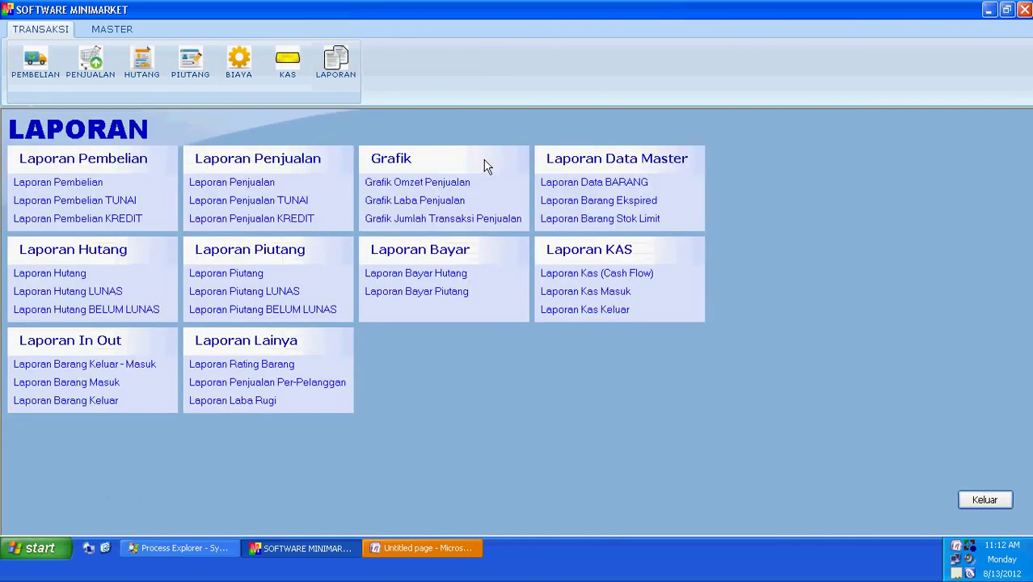
{"action": "left_click", "coordinate": [444, 203]}
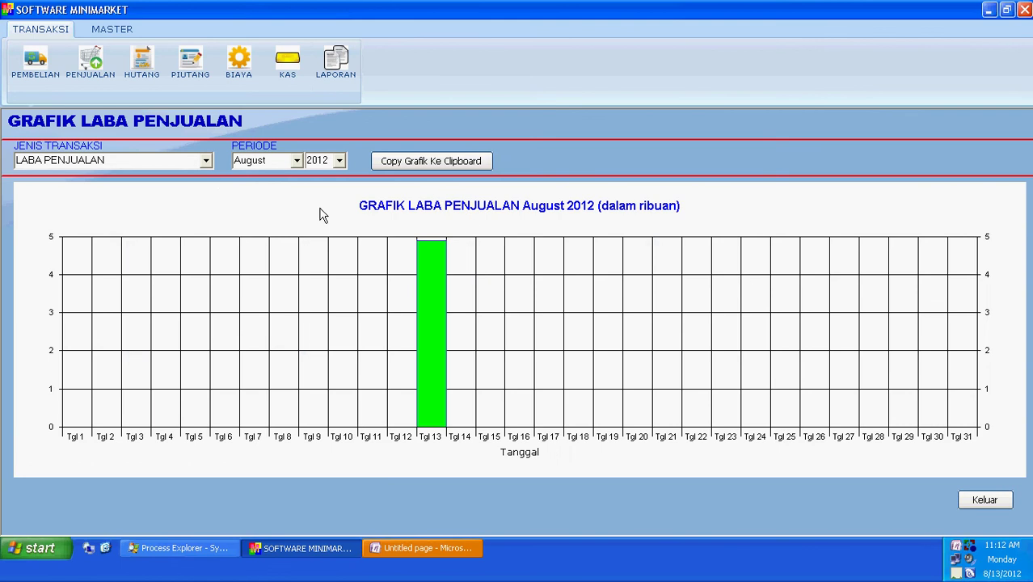
Keep LABA PENJUALAN as the chart's transaction type and copy the August 2012 chart to the clipboard.
{"action": "left_click", "coordinate": [207, 161]}
{"action": "left_click", "coordinate": [196, 175]}
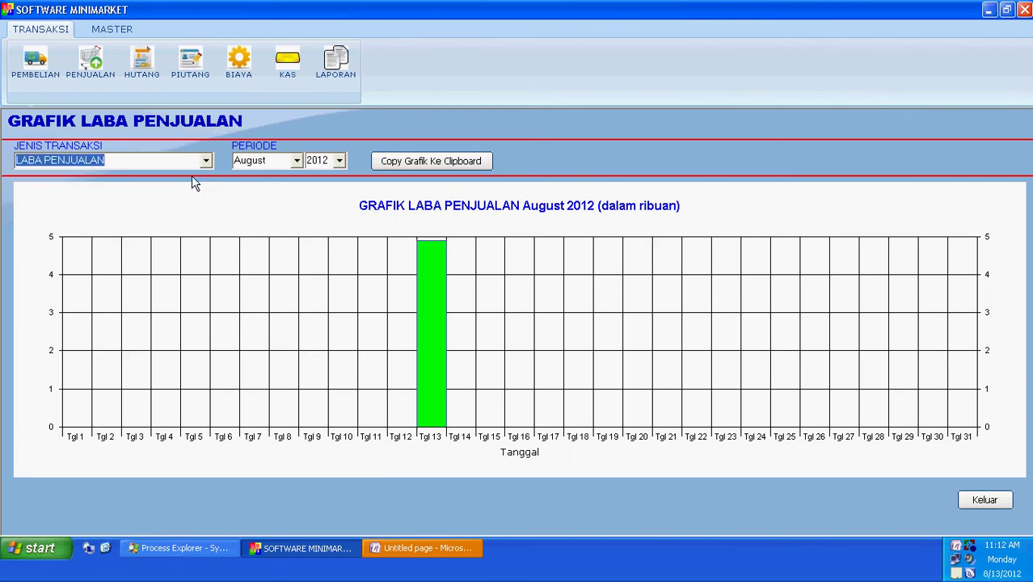
{"action": "left_click", "coordinate": [200, 163]}
{"action": "left_click", "coordinate": [192, 190]}
{"action": "left_click", "coordinate": [486, 164]}
{"action": "left_click", "coordinate": [519, 319]}
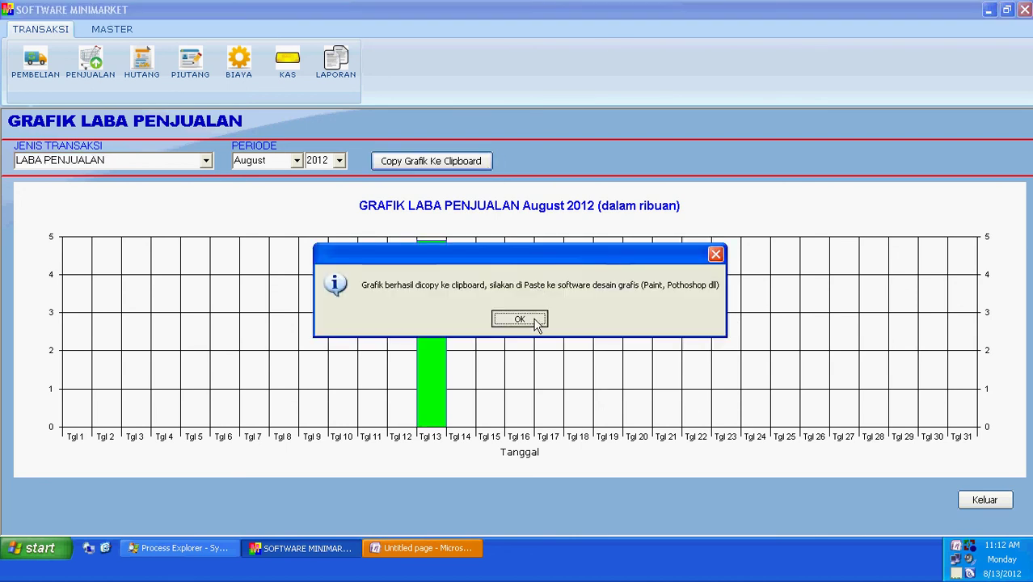
Switch to Paint, paste the copied profit chart to check the whole image, and close Paint without saving.
{"action": "left_click", "coordinate": [32, 548]}
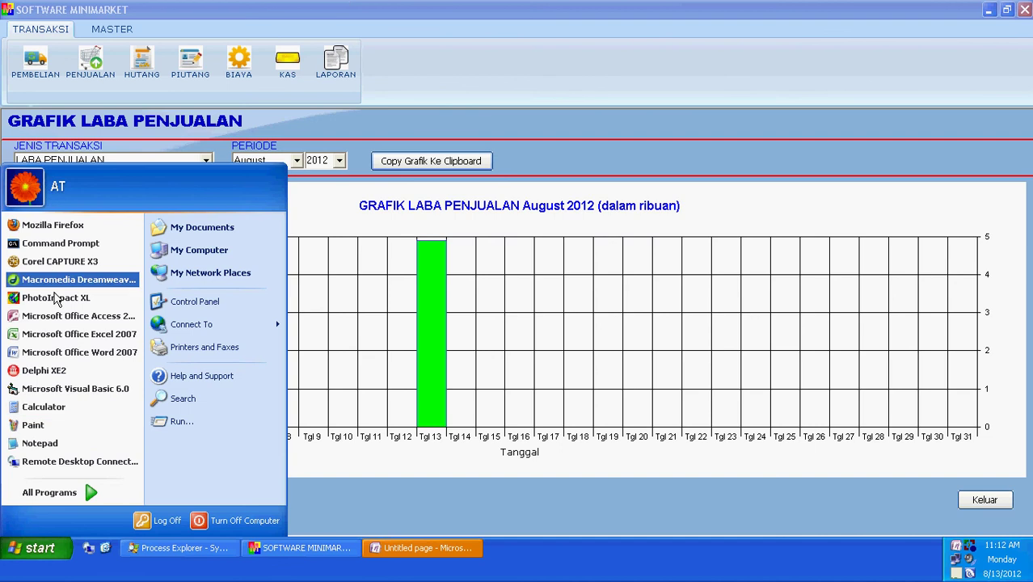
{"action": "left_click", "coordinate": [33, 424]}
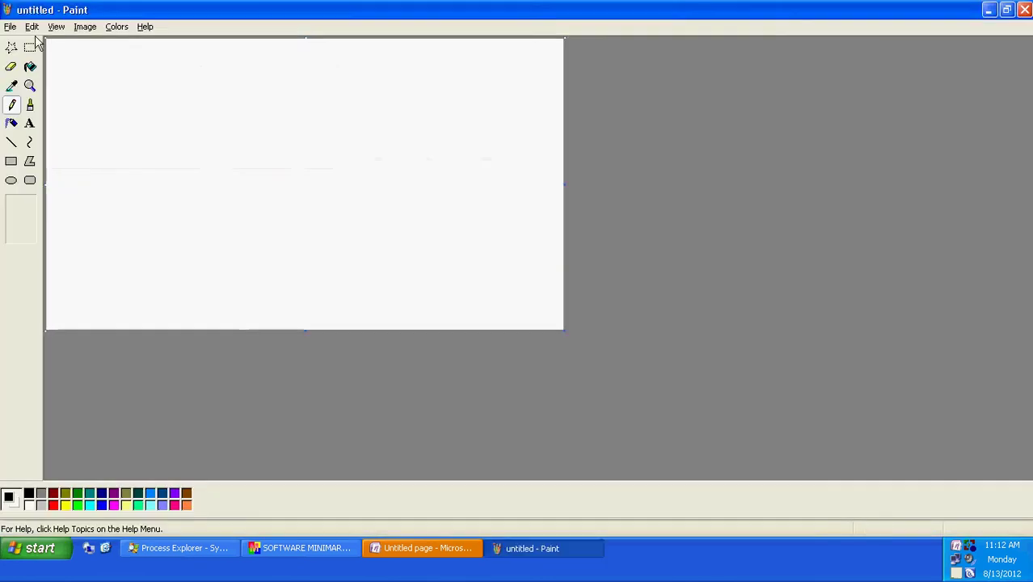
{"action": "left_click", "coordinate": [31, 26]}
{"action": "left_click", "coordinate": [47, 101]}
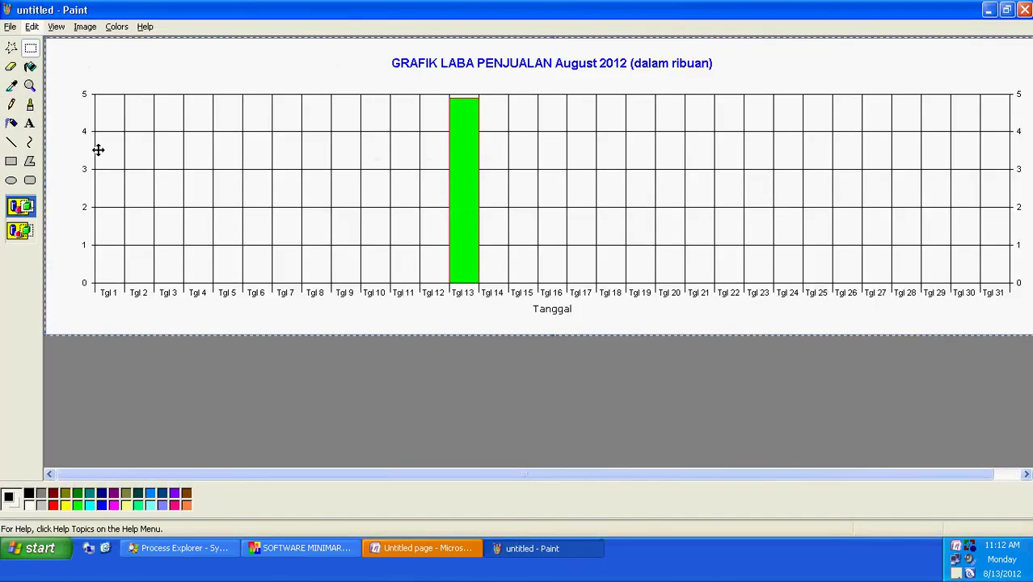
{"action": "left_click_drag", "start_coordinate": [304, 474], "coordinate": [472, 474]}
{"action": "left_click_drag", "start_coordinate": [348, 478], "coordinate": [300, 477]}
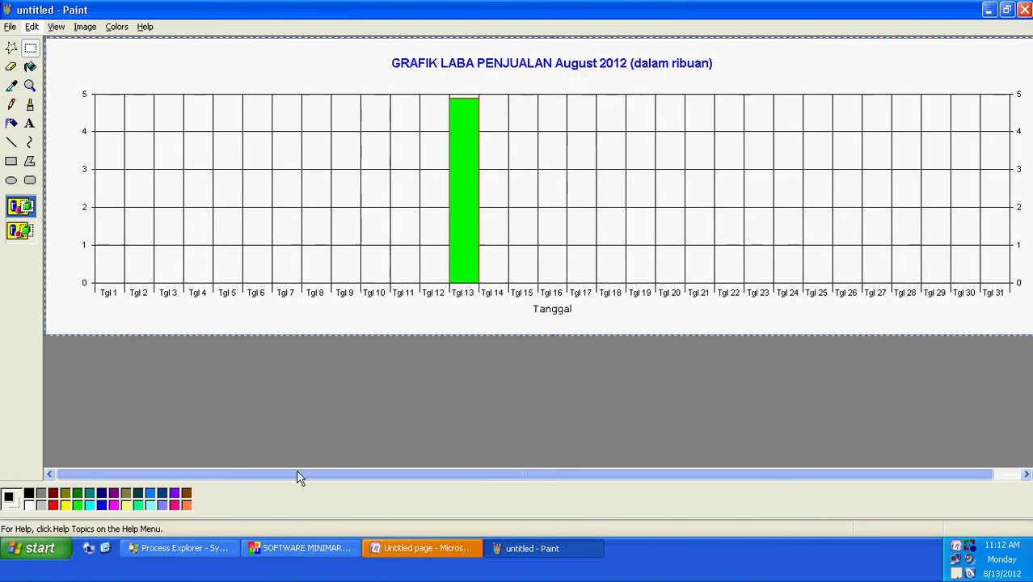
{"action": "left_click", "coordinate": [1025, 10]}
{"action": "left_click", "coordinate": [526, 298]}
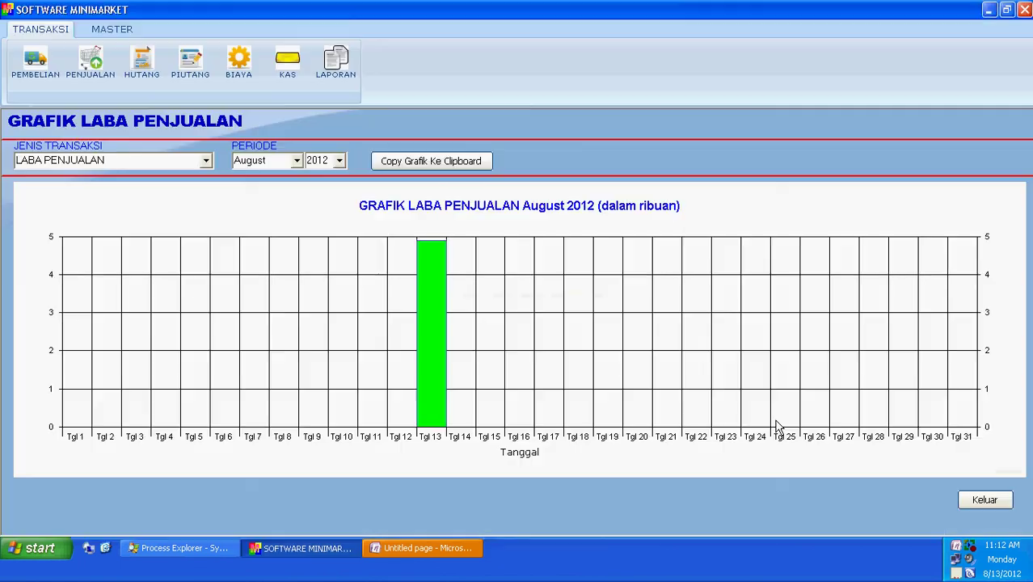
Close the sales profit chart and bring up the master data functions.
{"action": "left_click", "coordinate": [984, 502]}
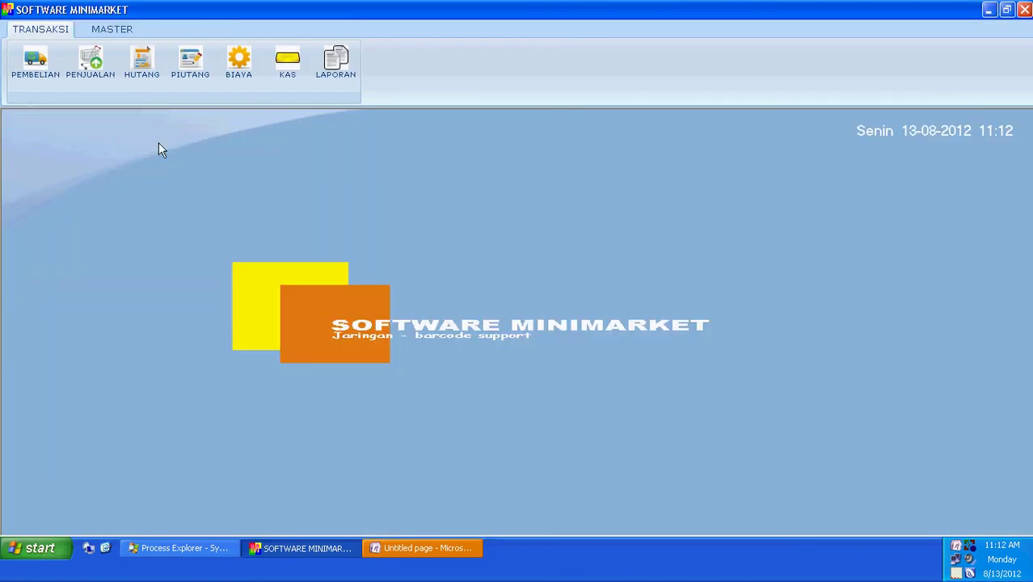
{"action": "left_click", "coordinate": [107, 34]}
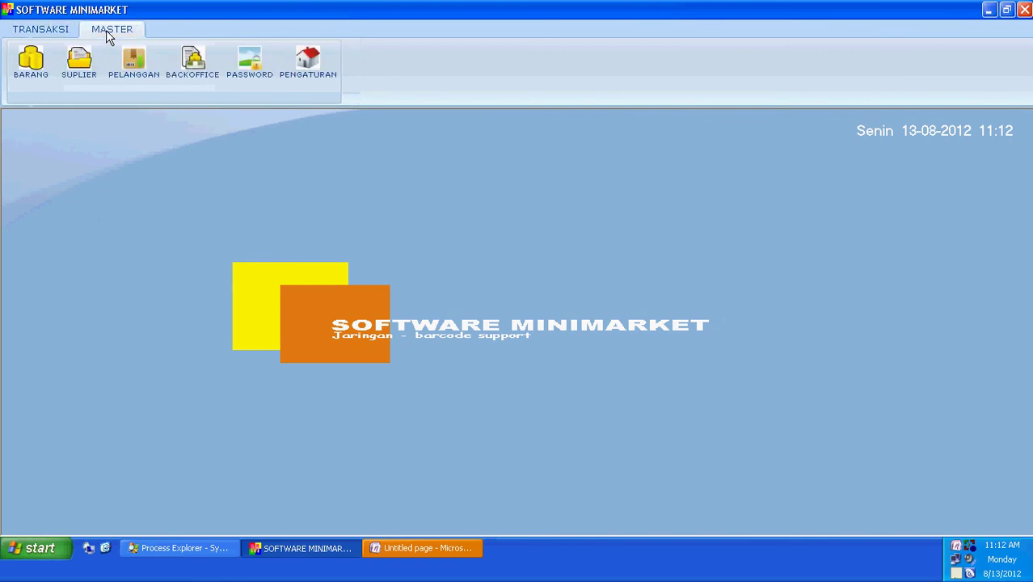